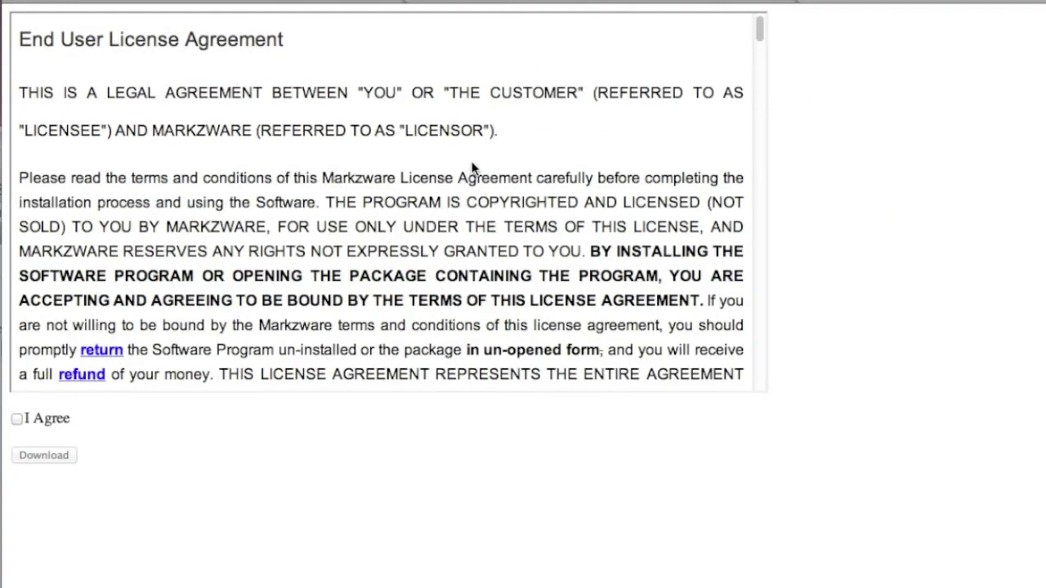
Accept the license agreement and download the ID2Q_for_QXP_9_Mac_v6.60.41_mc32 installer in Safari.
click(18, 419)
click(33, 457)
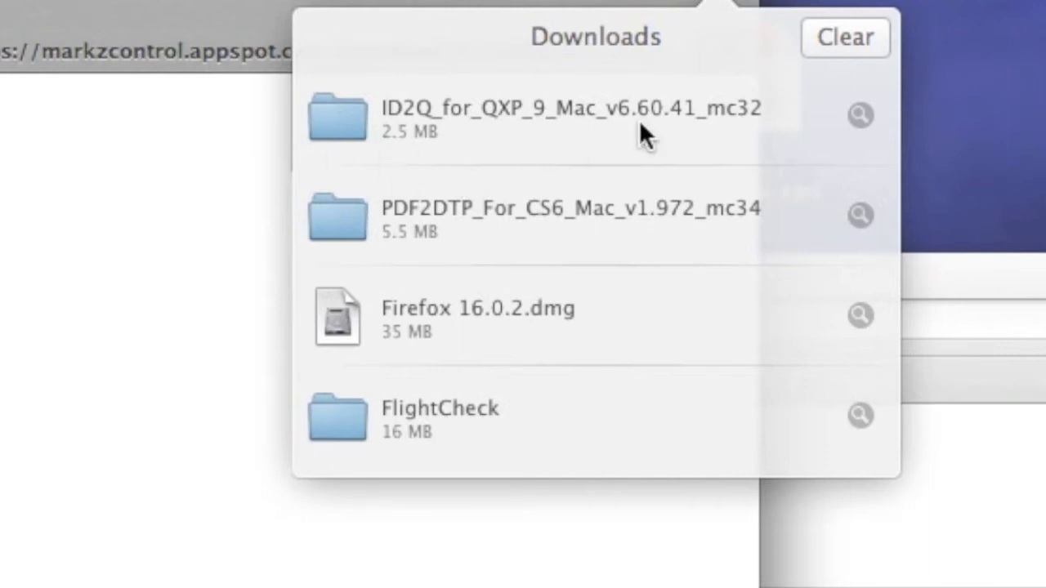
Reveal the download in Finder and open the ID2Q installer folder, briefly checking View Files.
click(857, 114)
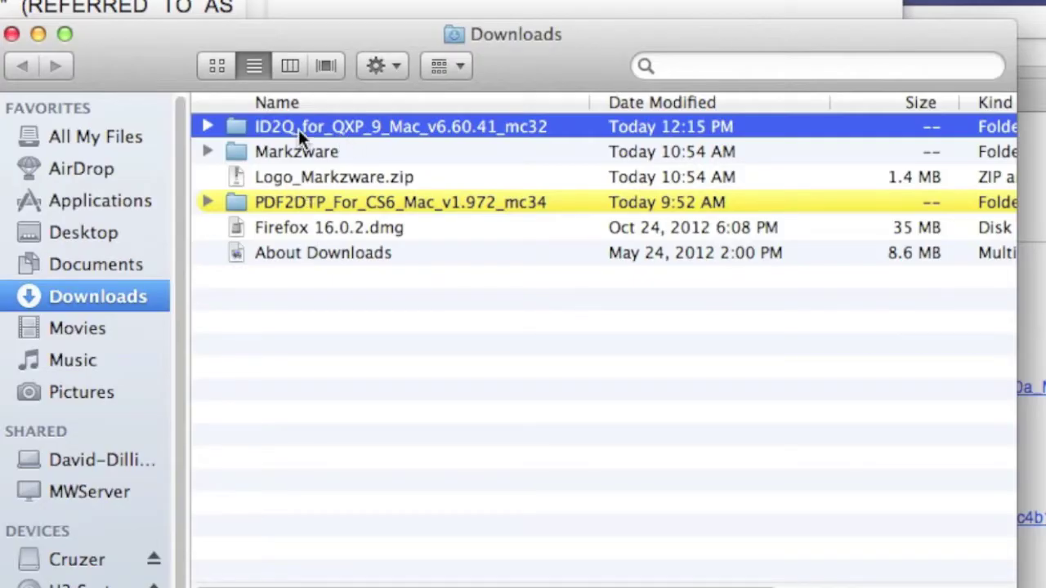
double_click(298, 129)
double_click(240, 152)
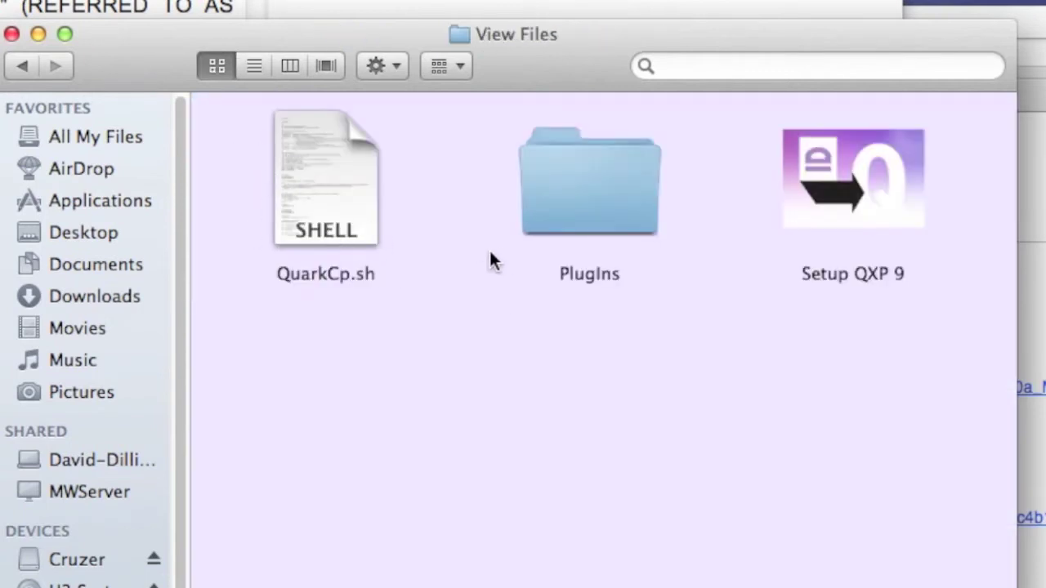
click(20, 66)
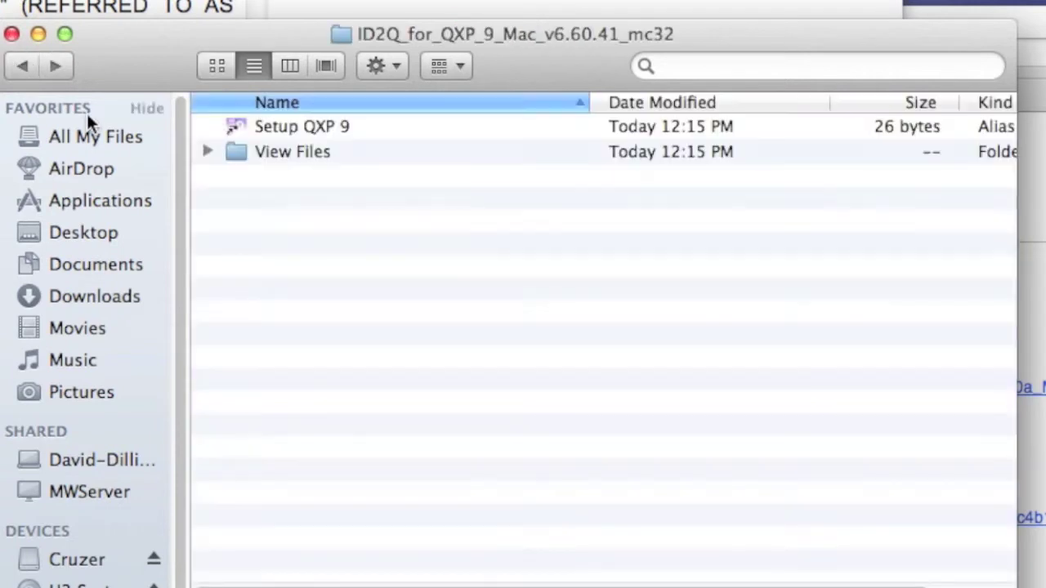
Show the folder as icons and move Setup QXP 9 and View Files lower.
click(212, 63)
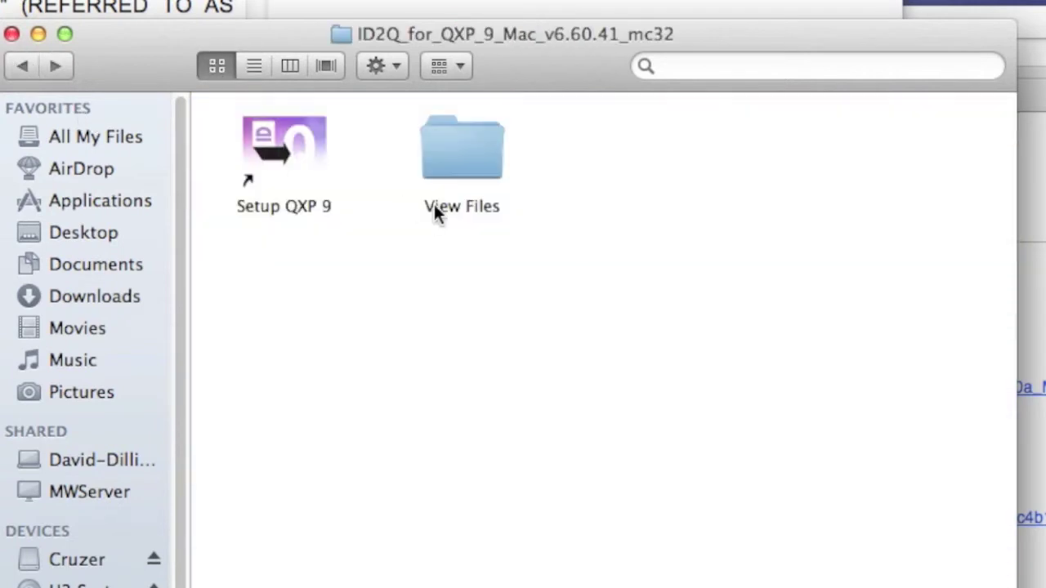
drag(221, 116, 452, 245)
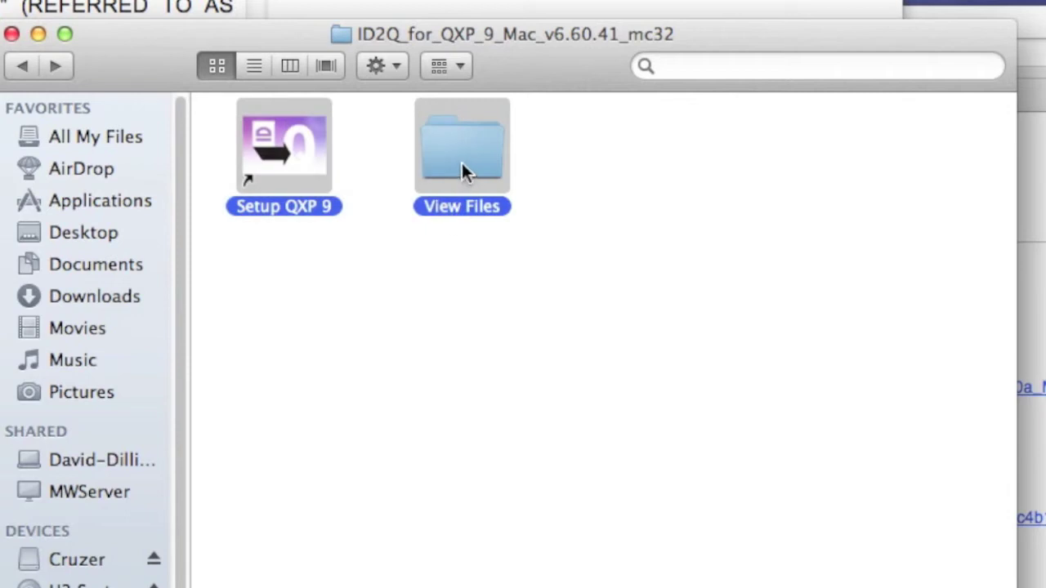
drag(462, 170, 632, 289)
click(599, 185)
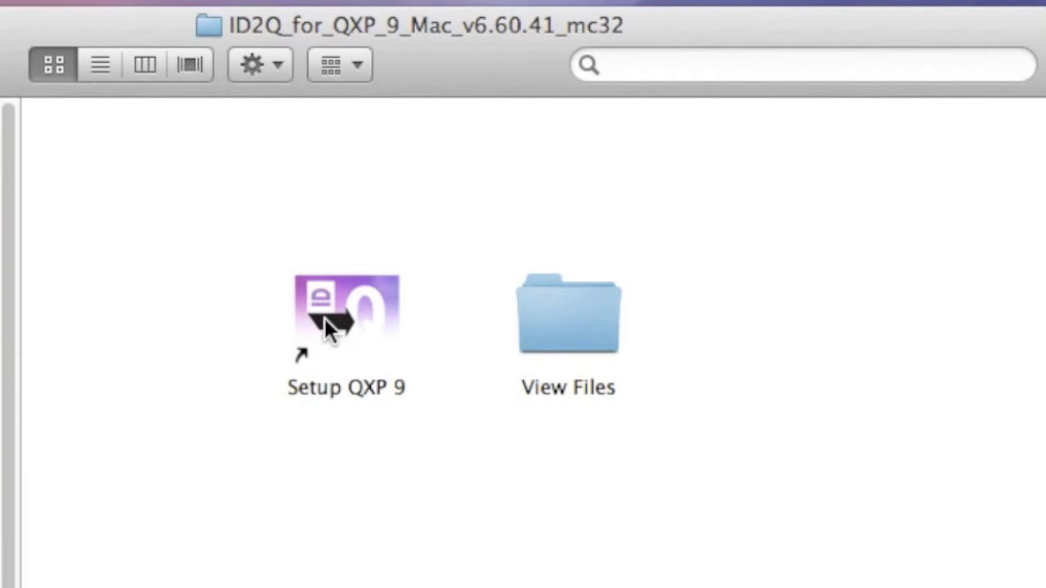
Launch Setup QXP 9 and confirm opening it despite the internet-download warning.
click(327, 328)
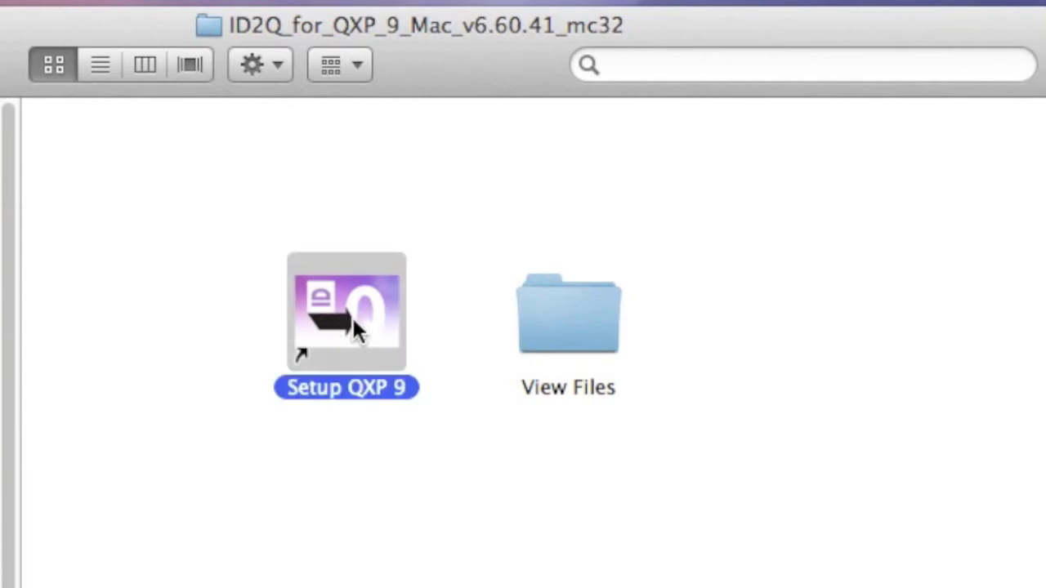
double_click(340, 319)
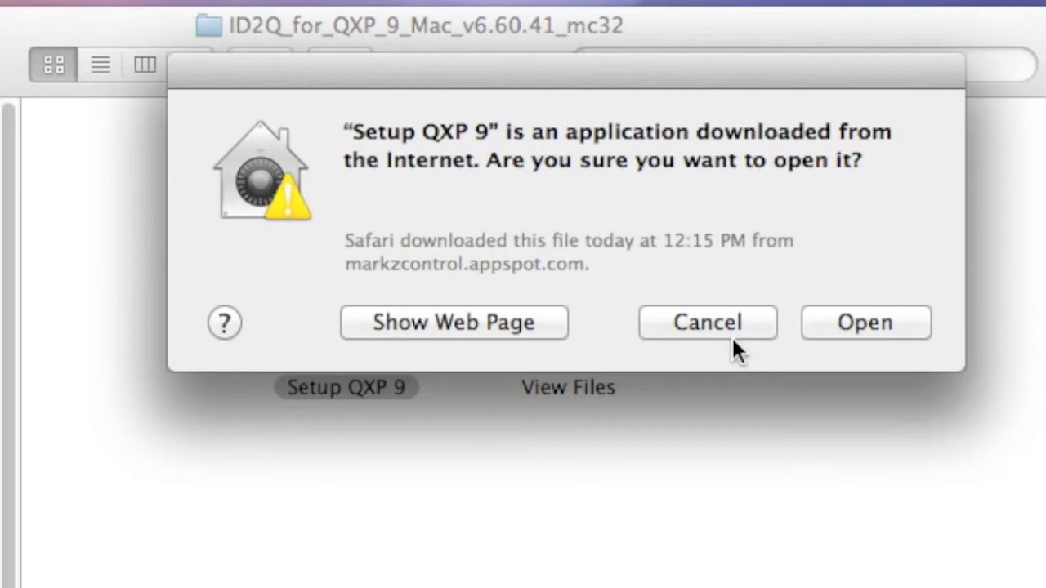
click(857, 327)
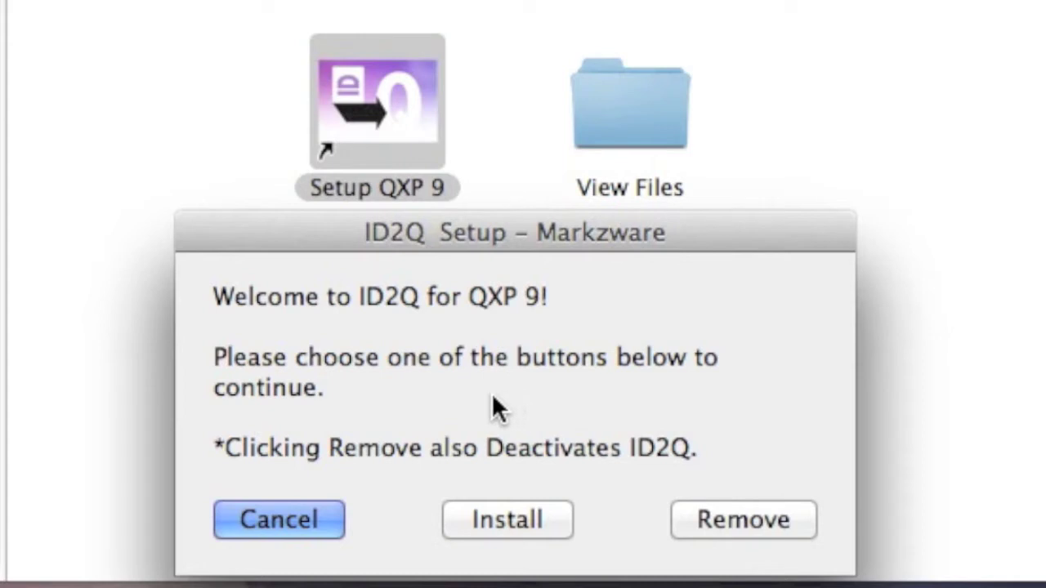
Start the ID2Q install and choose the Applications/QuarkXPress 9 folder as its destination.
click(507, 516)
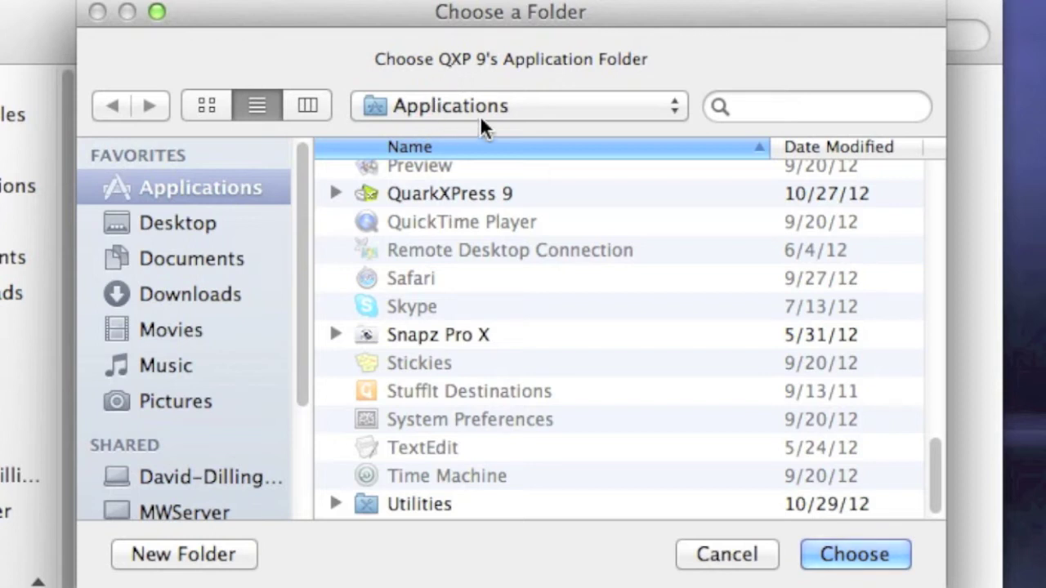
mouse_move(928, 463)
mouse_down()
mouse_move(929, 249)
mouse_move(924, 455)
mouse_up()
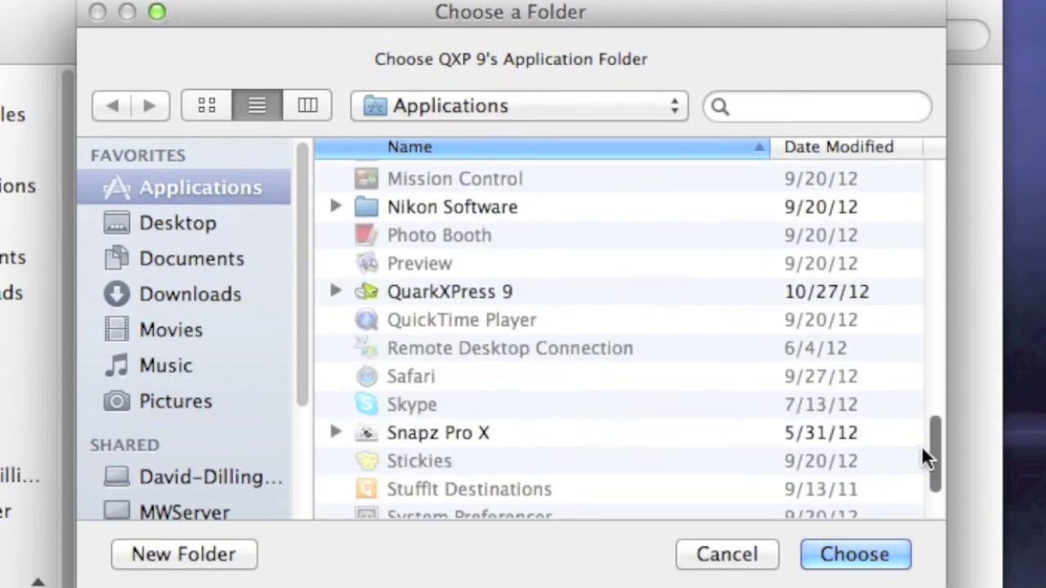
double_click(412, 292)
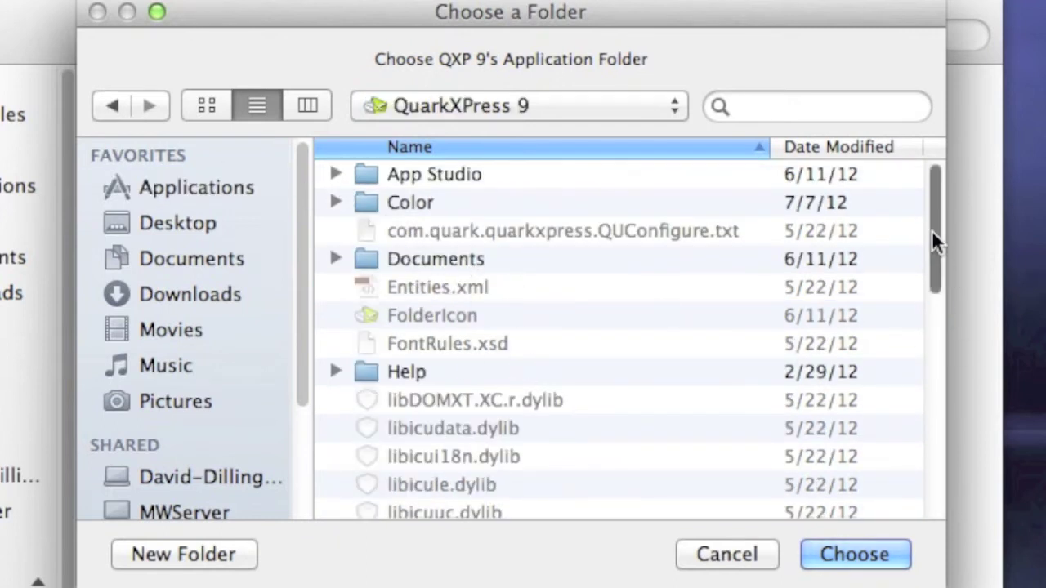
drag(931, 230, 917, 454)
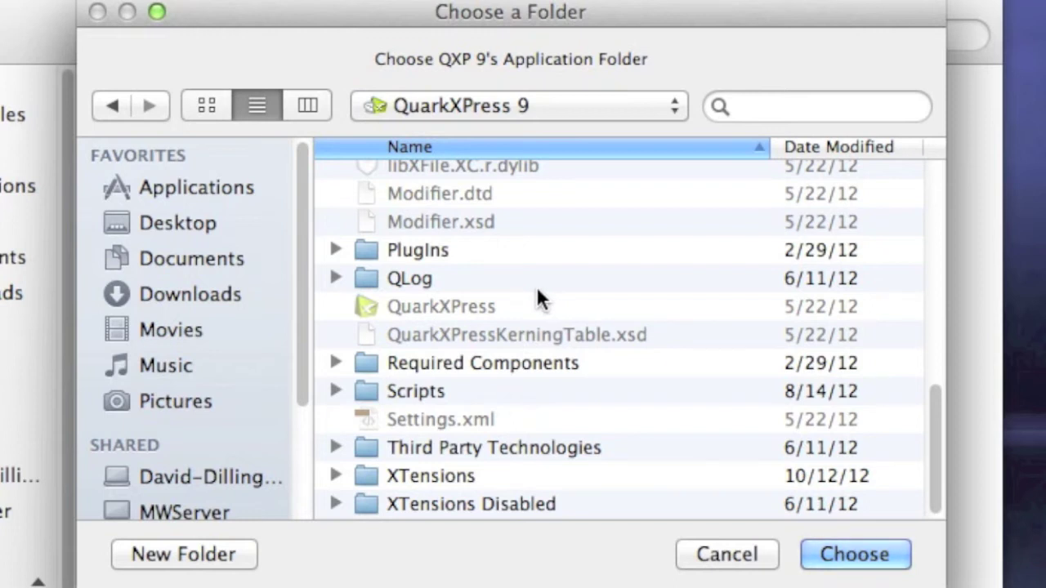
click(110, 103)
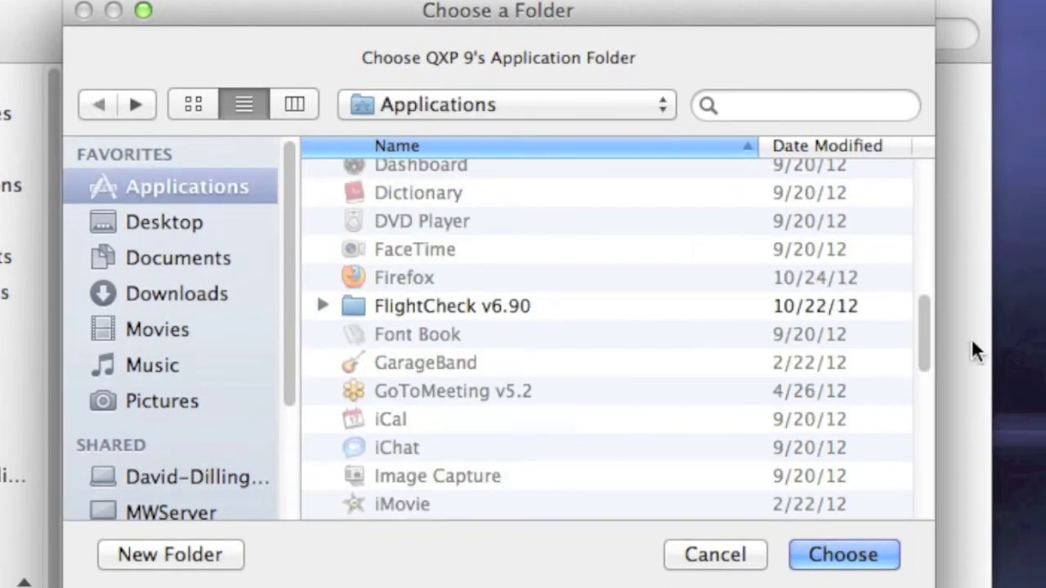
drag(925, 315, 922, 408)
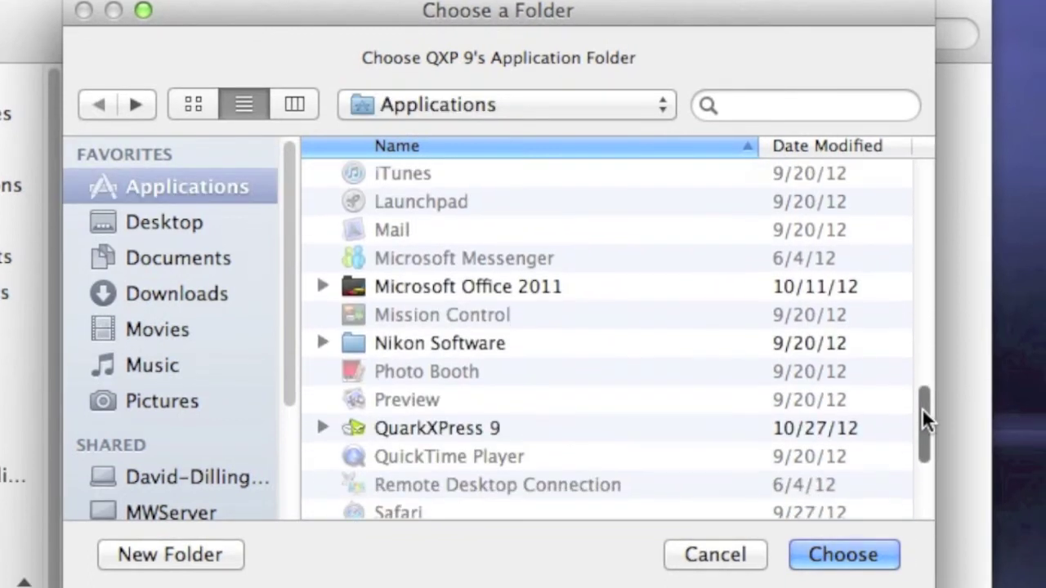
click(428, 429)
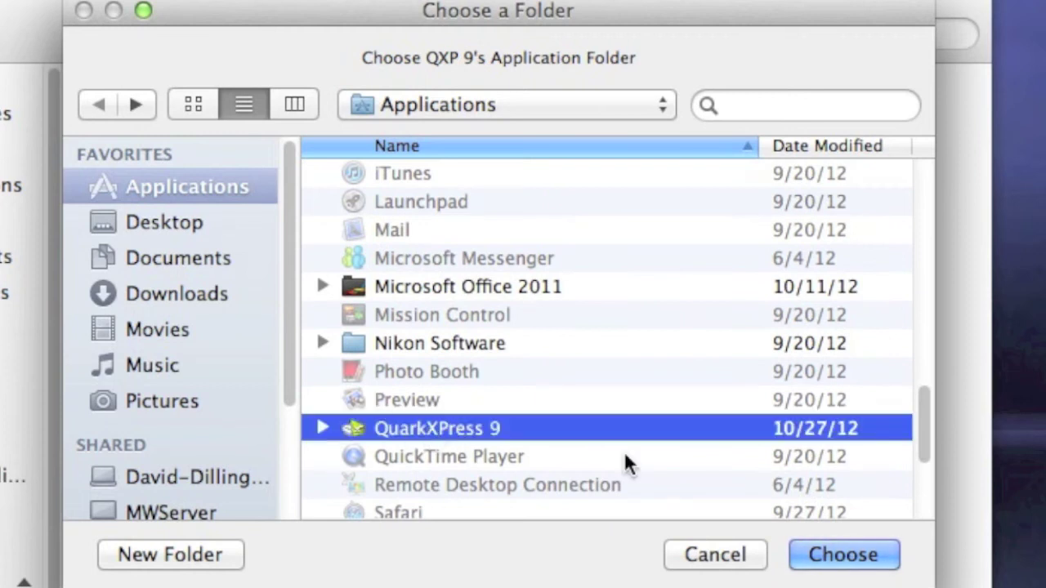
click(845, 558)
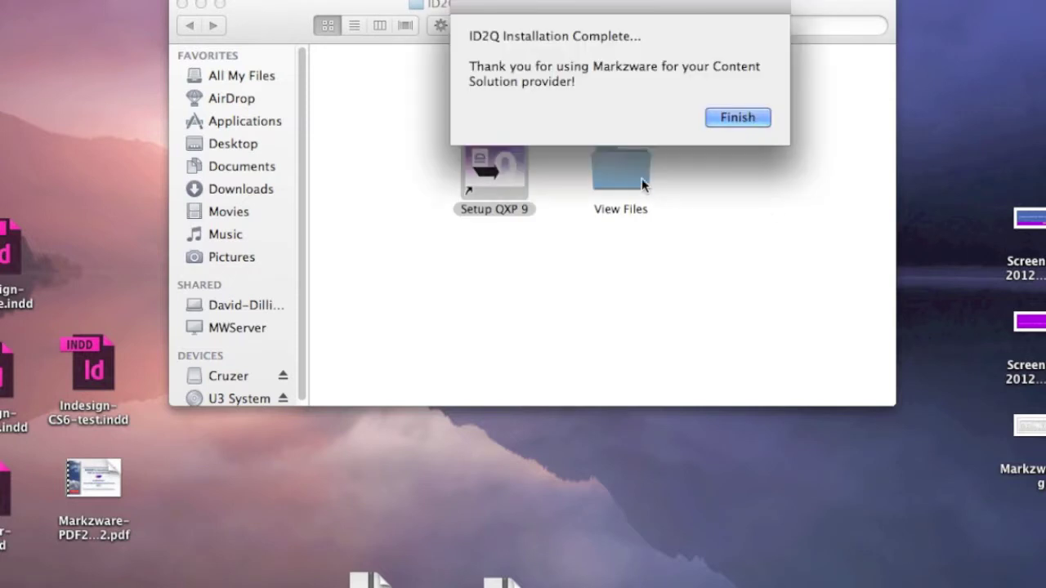
Move the ID2Q installation-complete message lower on the screen.
drag(607, 10, 541, 237)
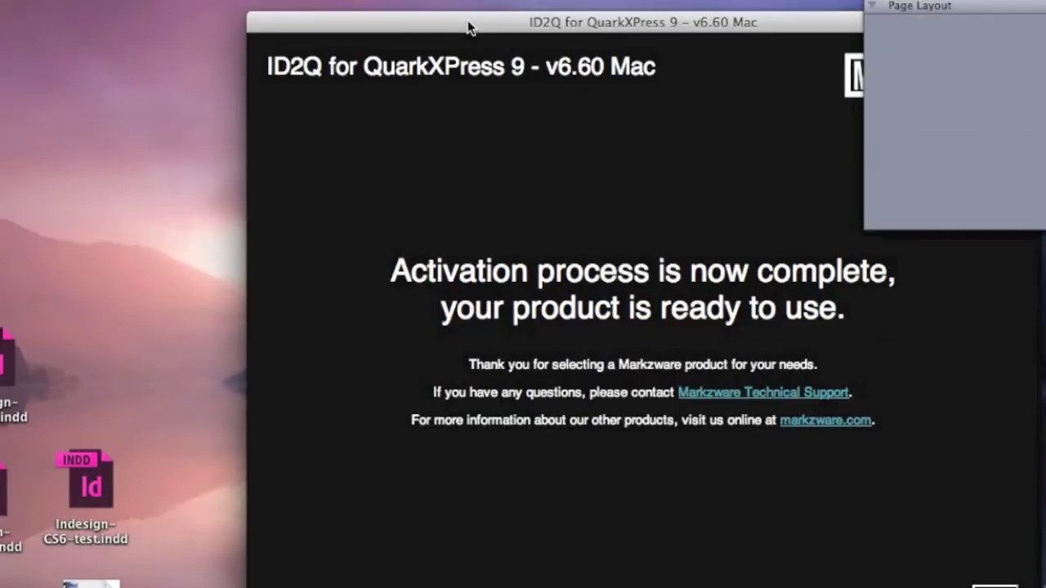
Reposition the ID2Q activation-complete window up and to the left.
drag(469, 28, 452, 29)
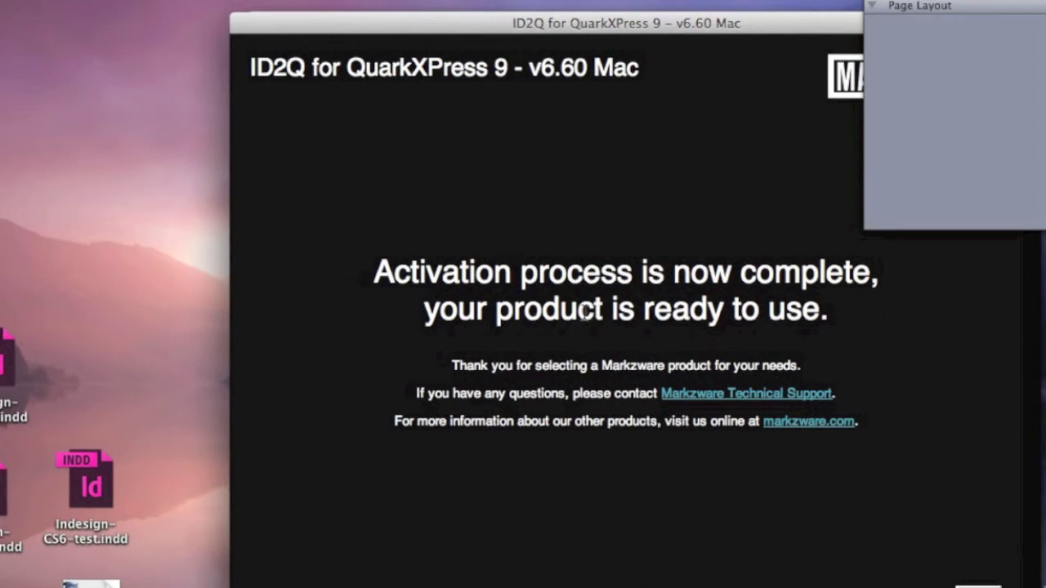
drag(529, 31, 411, 6)
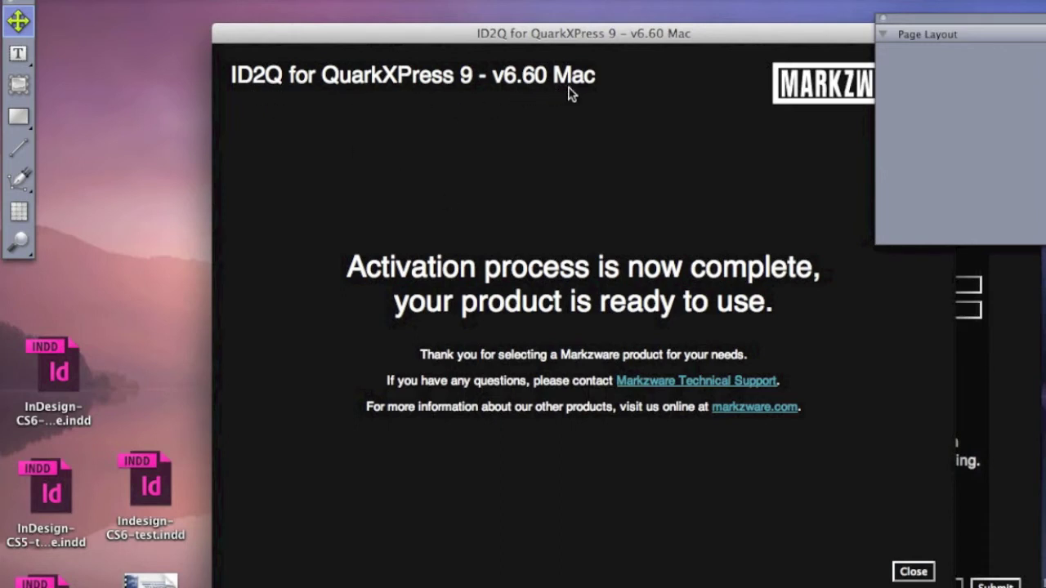
Dismiss the activation message and enter the user's first and last name in the registration form.
click(912, 574)
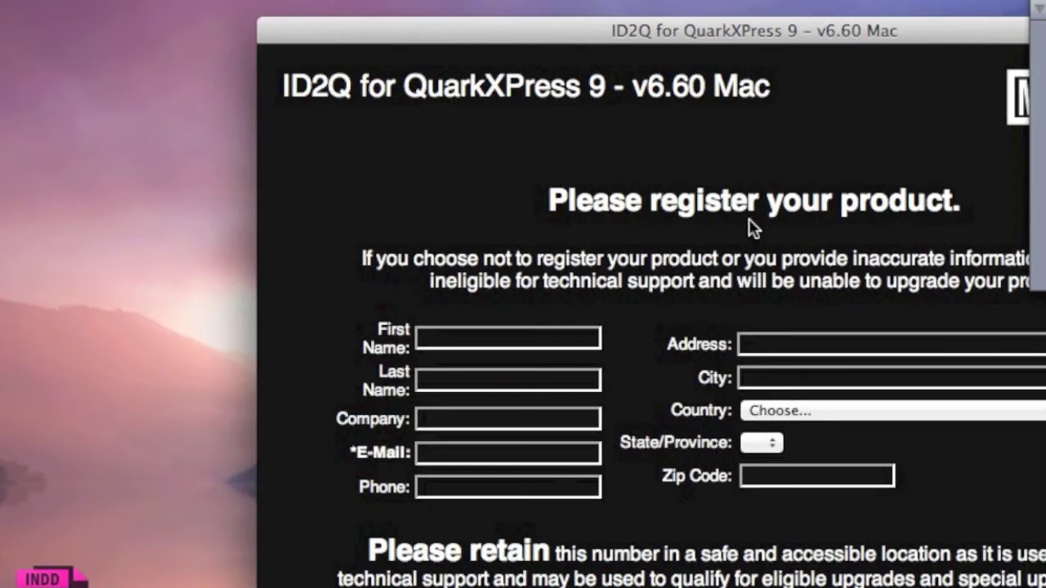
drag(727, 23, 487, 22)
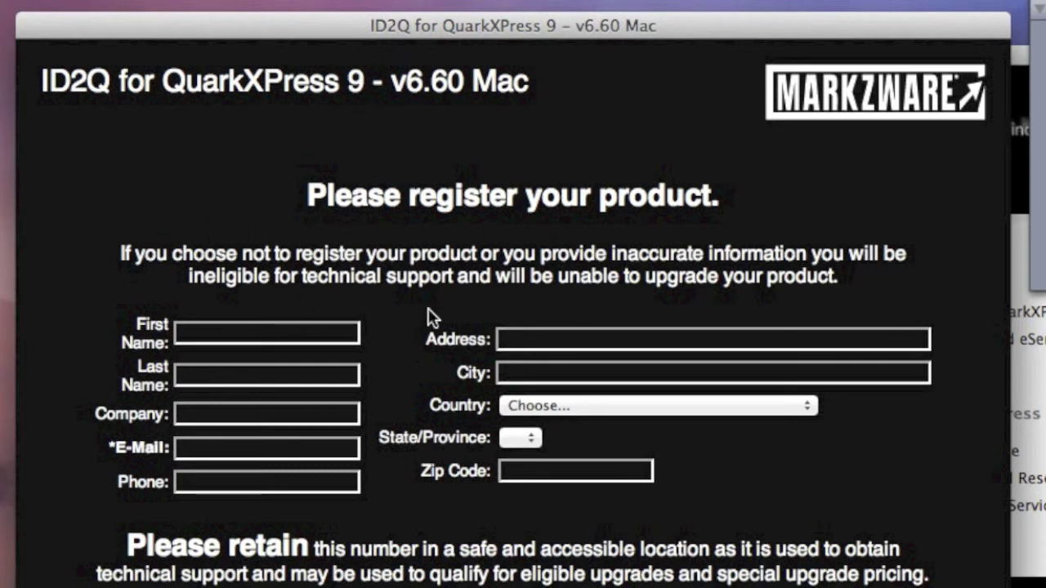
click(282, 334)
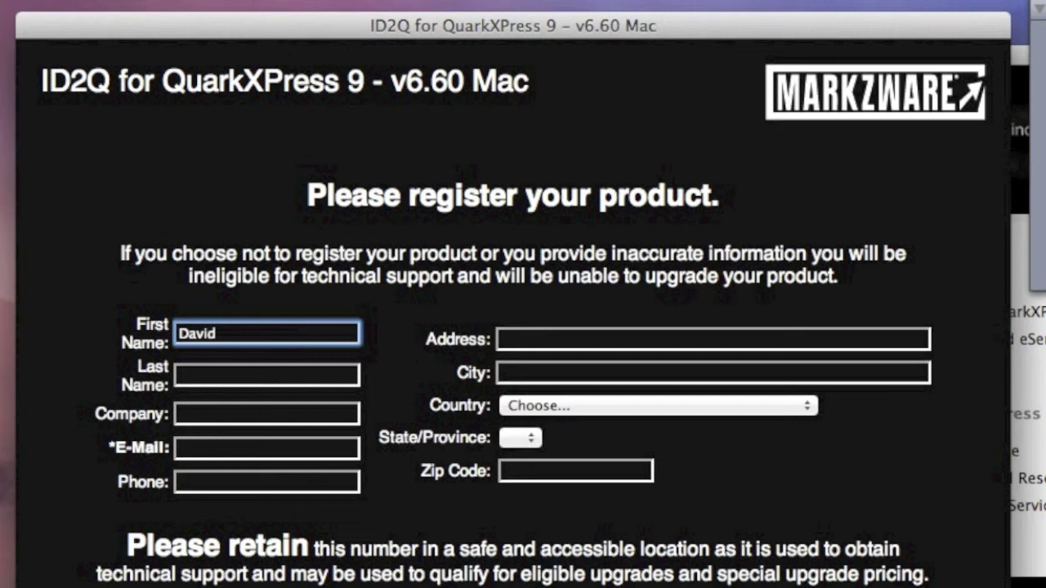
key(Tab)
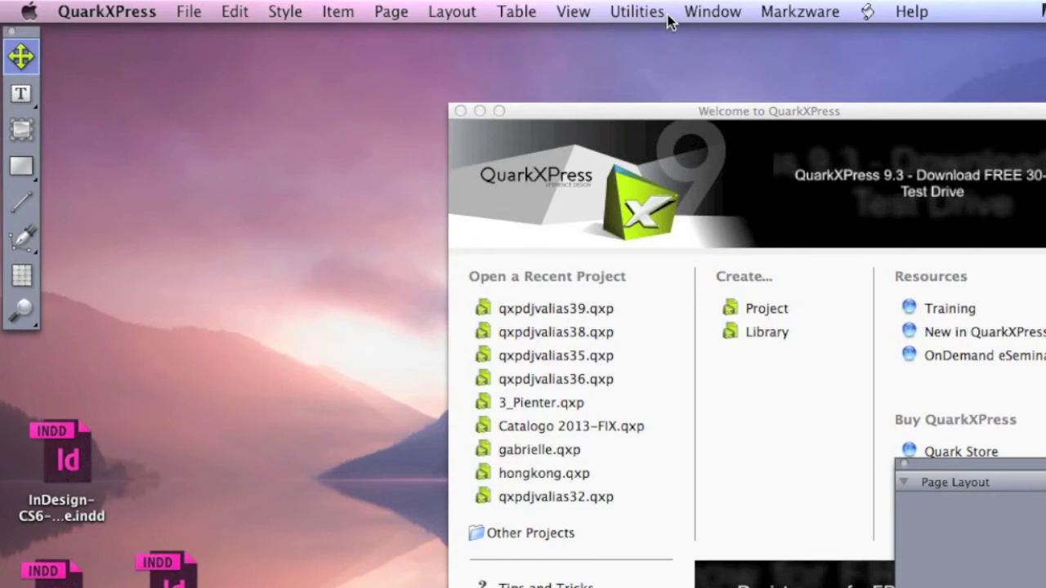
Reveal the Markzware > ID2Q submenu with Convert InDesign Document, Options and Help.
click(795, 12)
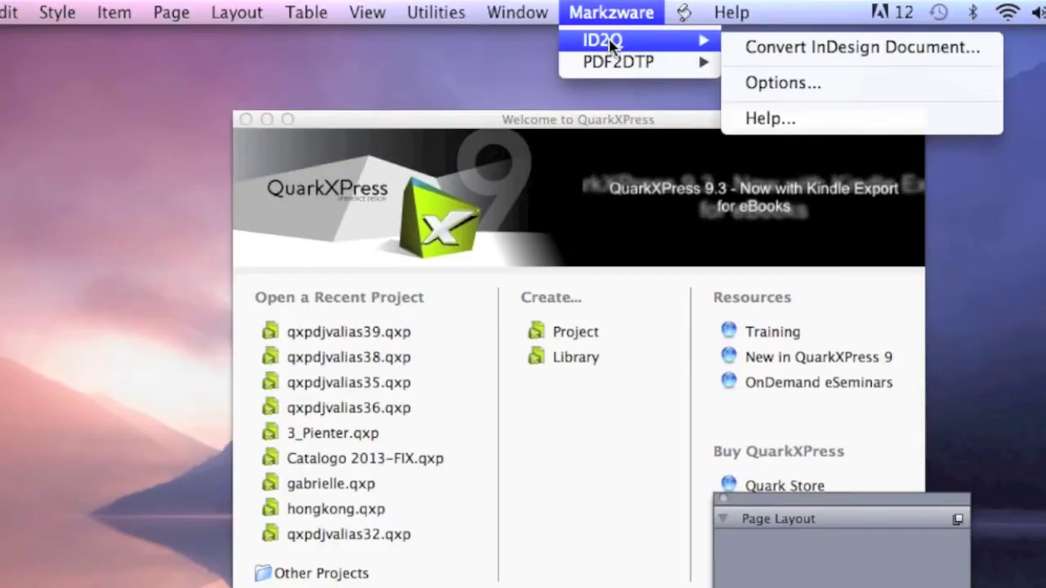
mouse_move(613, 66)
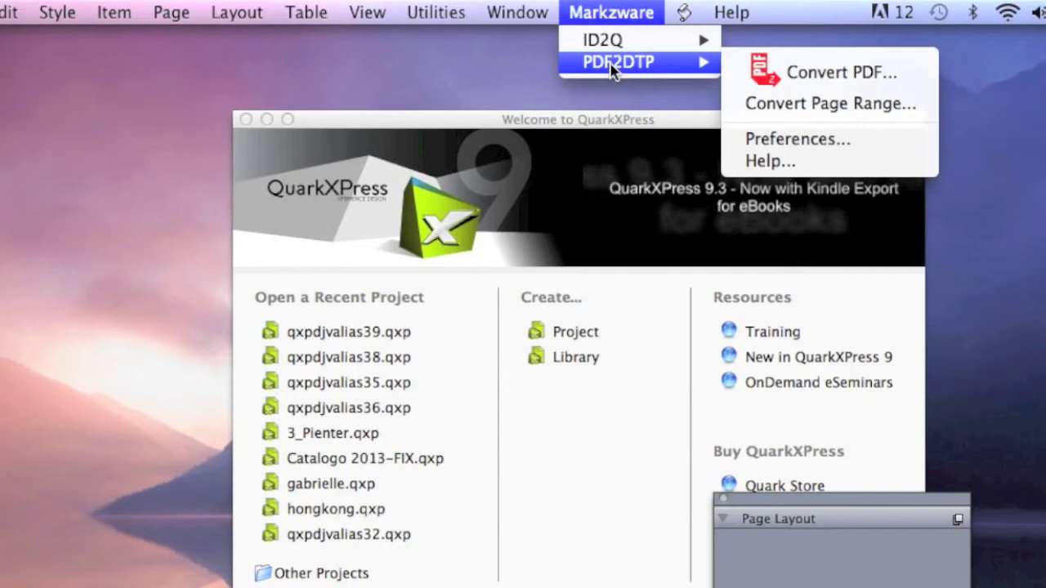
mouse_move(606, 48)
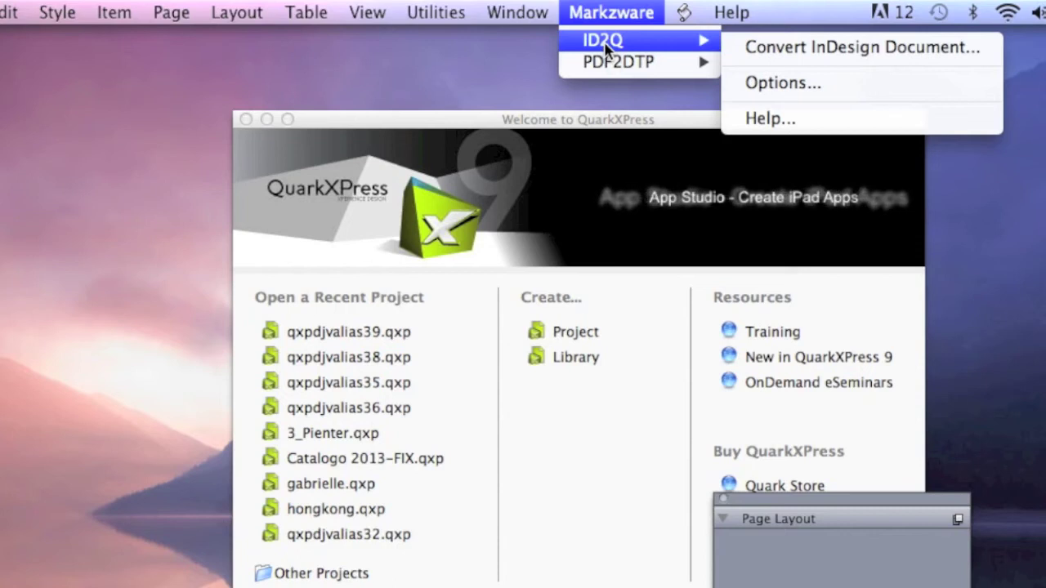
Open the ID2Q Conversion Options dialog and enable Auto Adjust Tables.
click(783, 84)
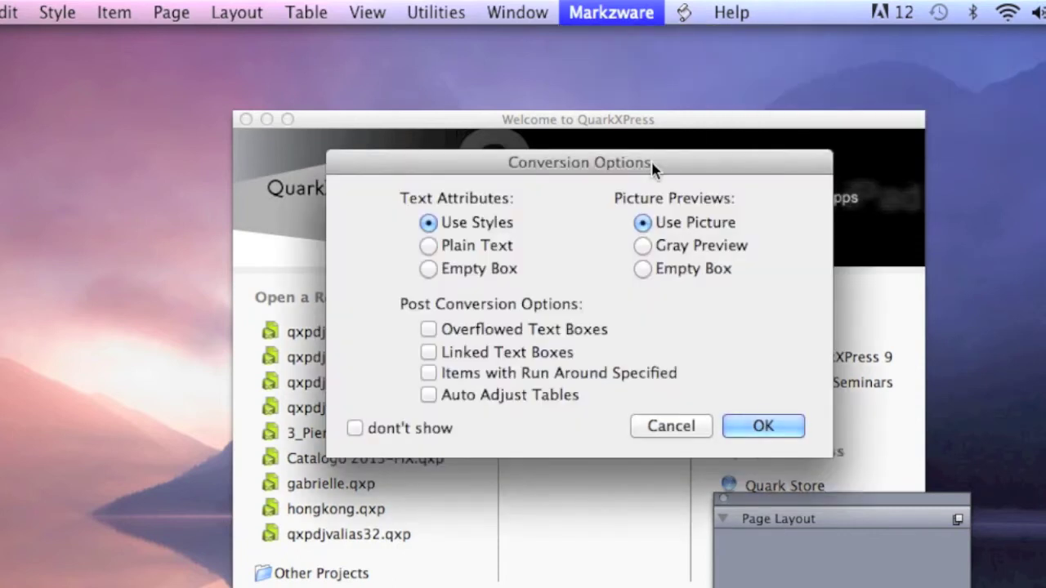
drag(656, 163, 649, 76)
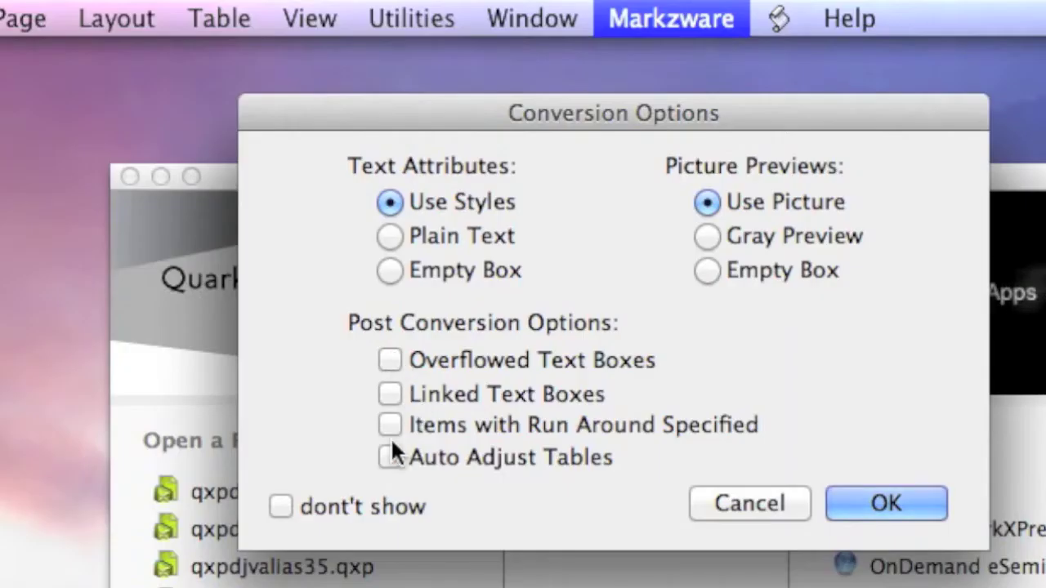
click(420, 308)
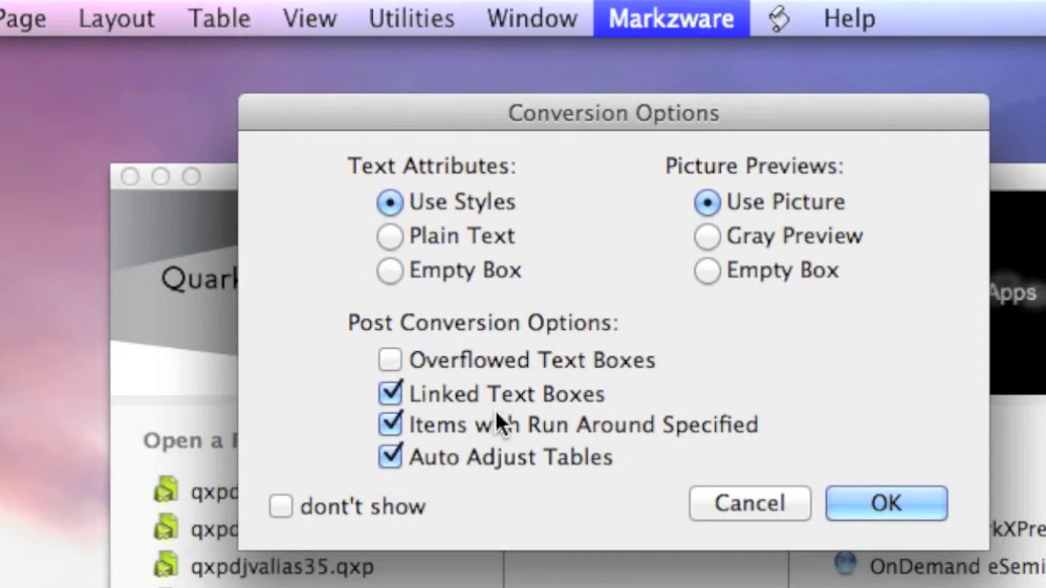
Apply the conversion options, then start Convert InDesign Document and pick a Desktop InDesign file.
click(855, 503)
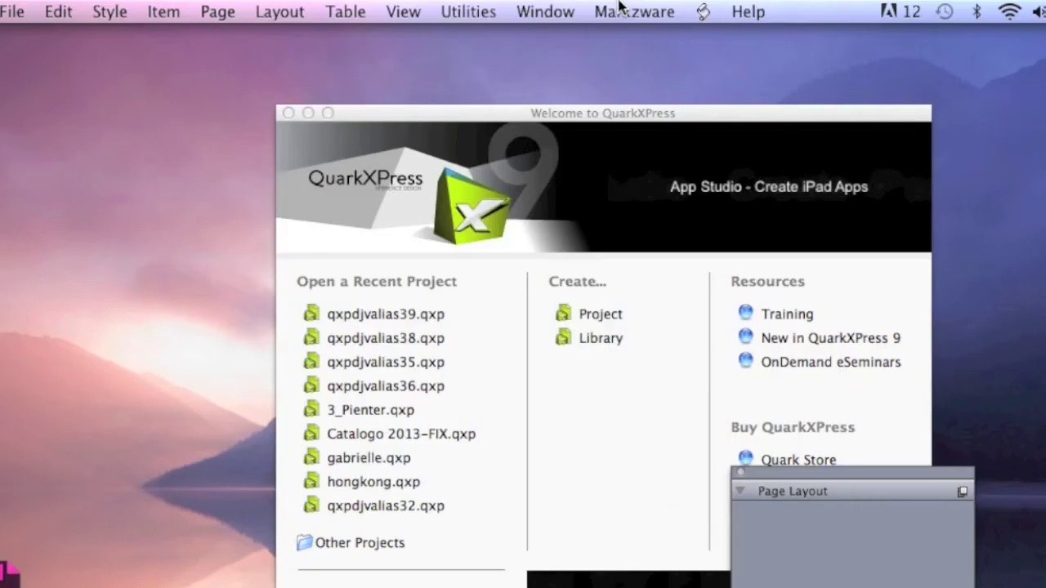
click(645, 16)
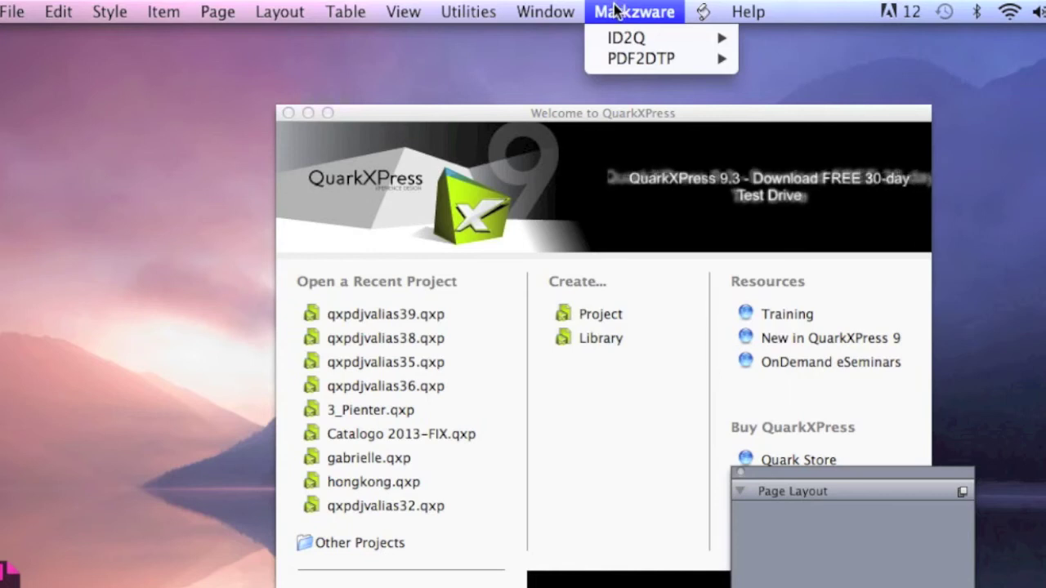
mouse_move(631, 35)
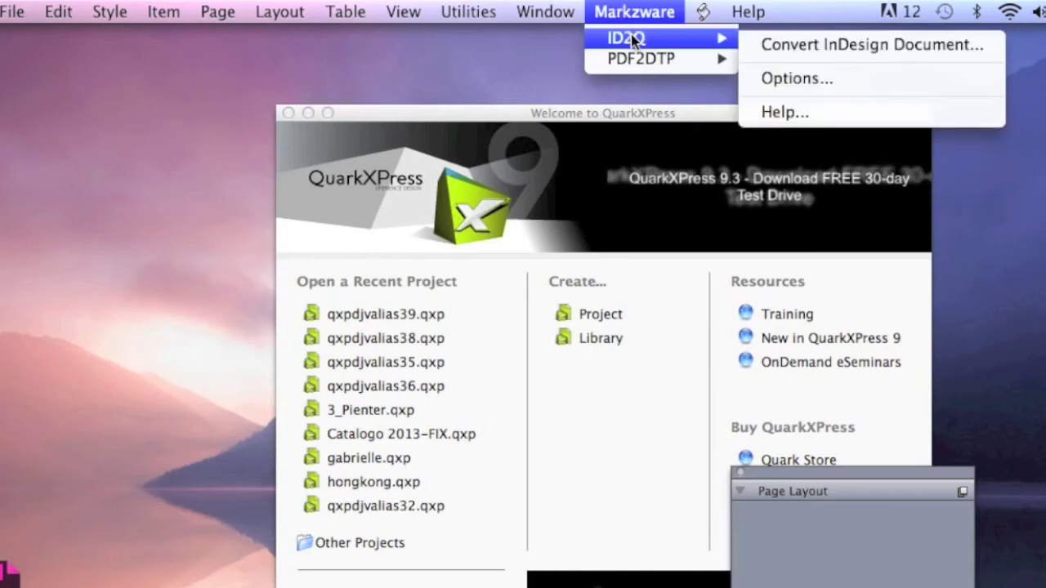
click(800, 49)
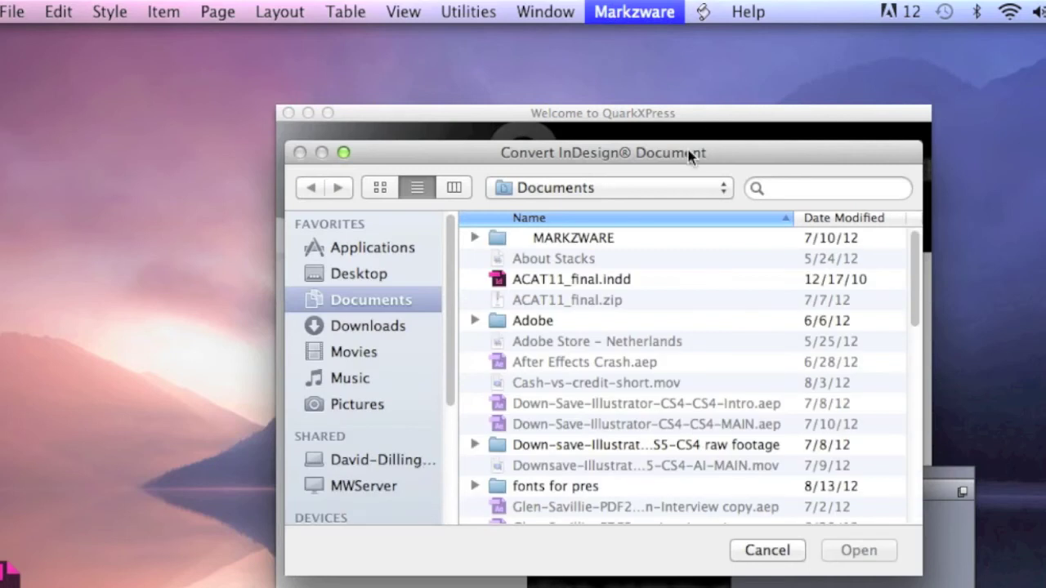
drag(689, 155, 685, 116)
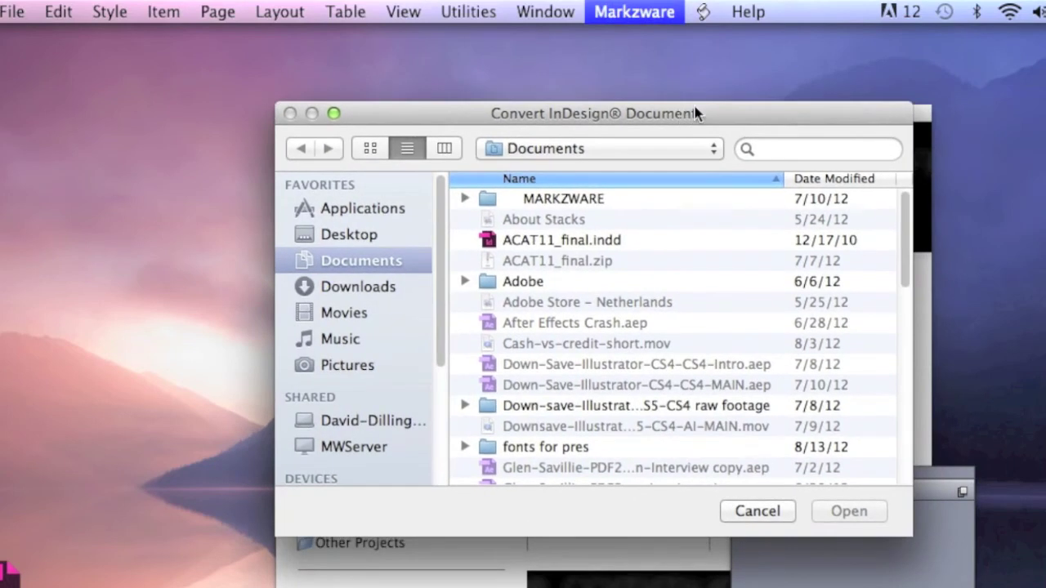
click(540, 242)
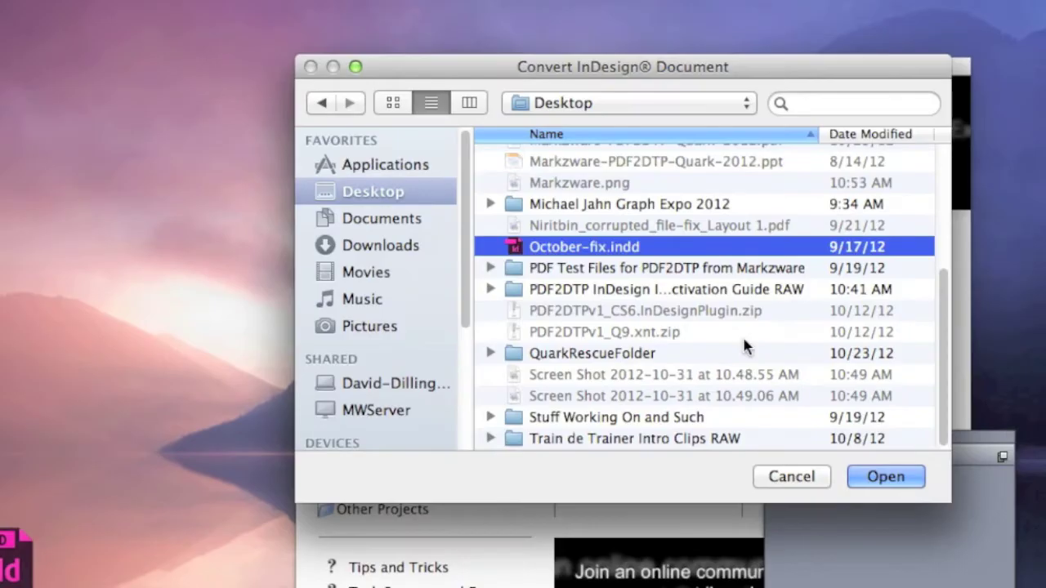
Open October-fix.indd and accept the default Conversion Options to produce the October-fix.qxp layout.
click(889, 477)
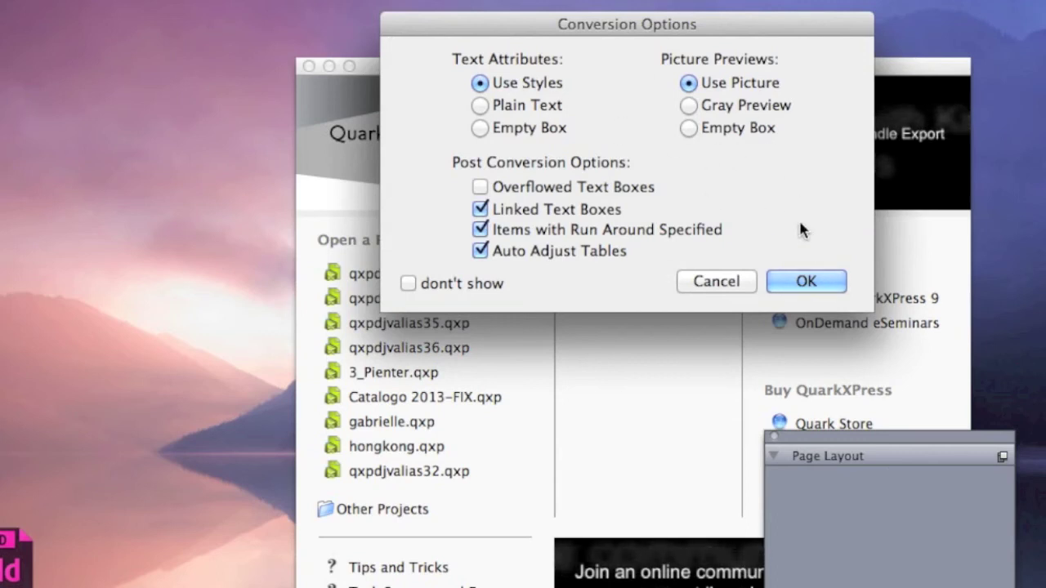
click(410, 283)
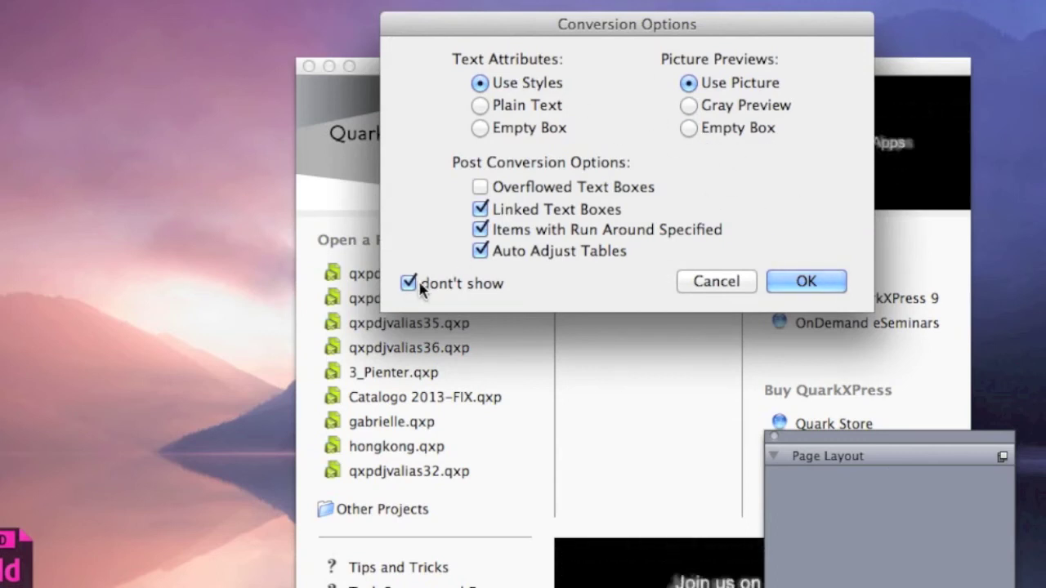
click(408, 282)
click(808, 280)
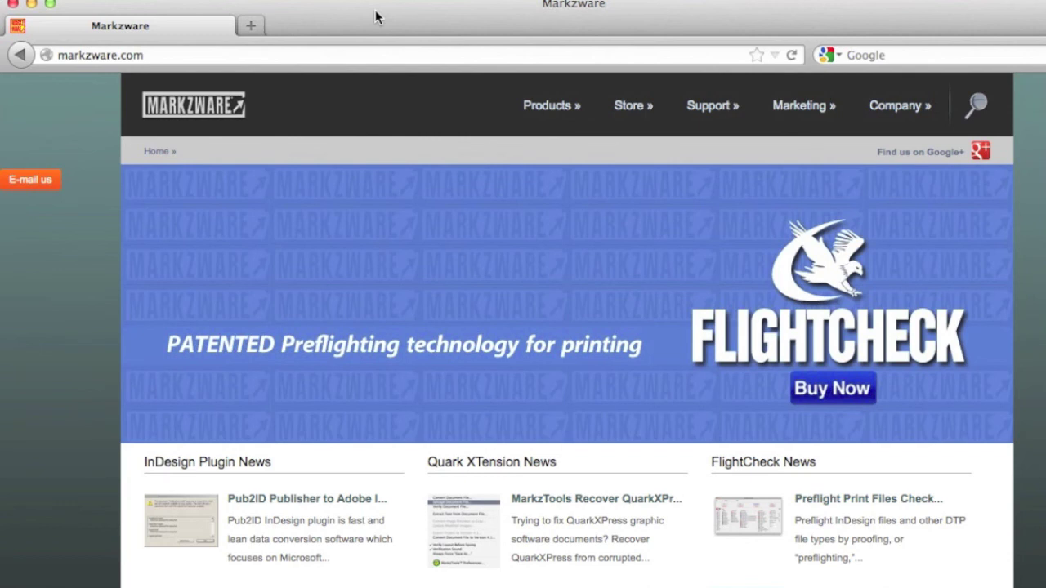
Go to Markzware's Get Product Support page and follow the ID2Q link to the Report a Problem form.
mouse_move(727, 113)
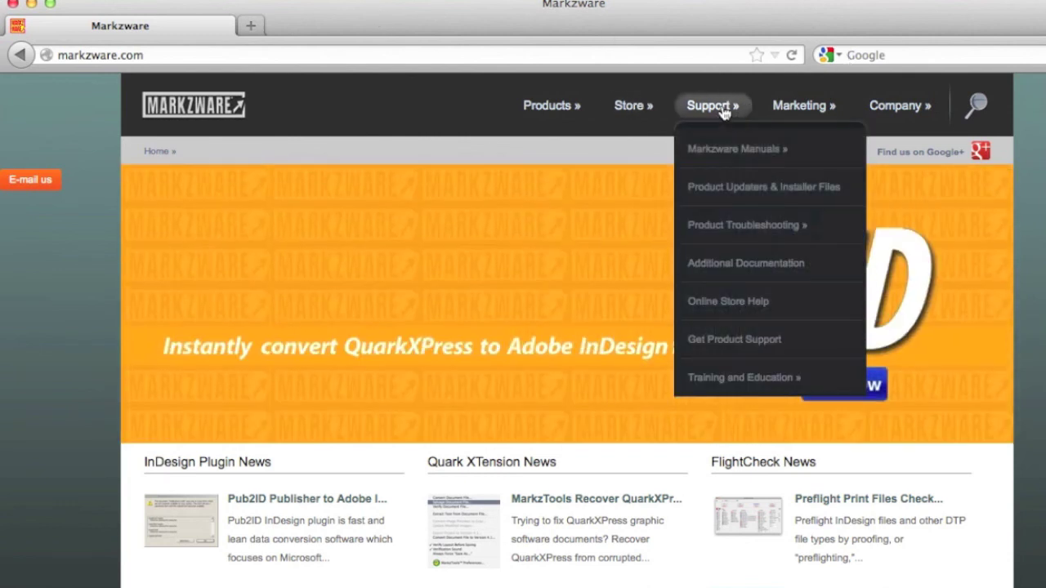
click(757, 342)
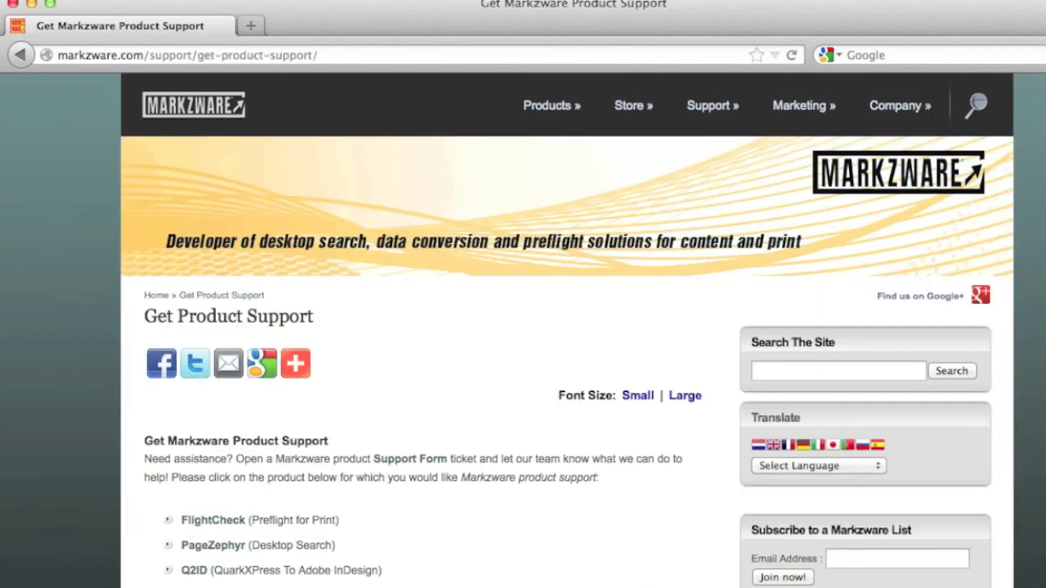
scroll(194, 425, down, 5)
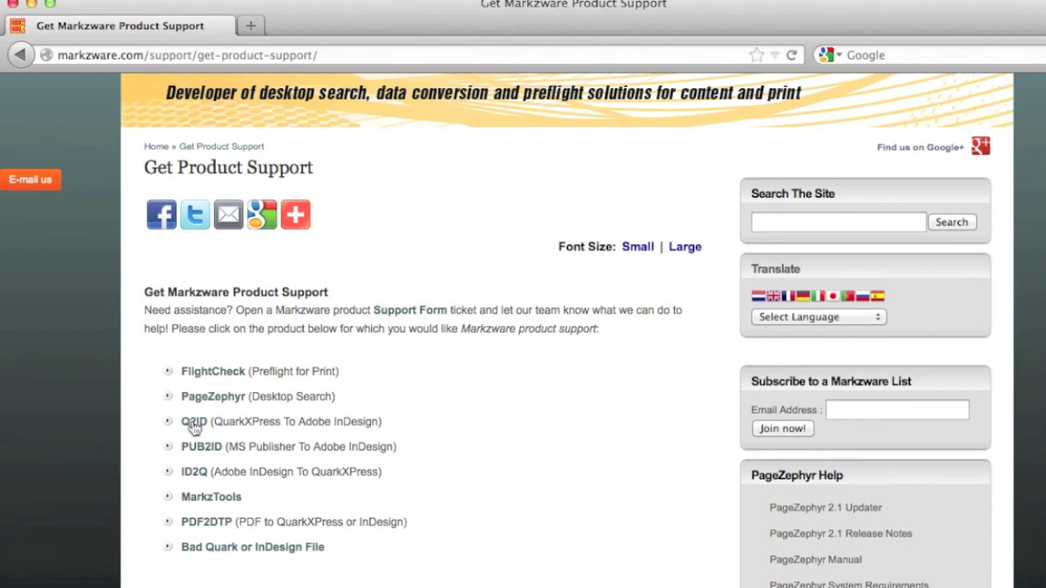
click(186, 473)
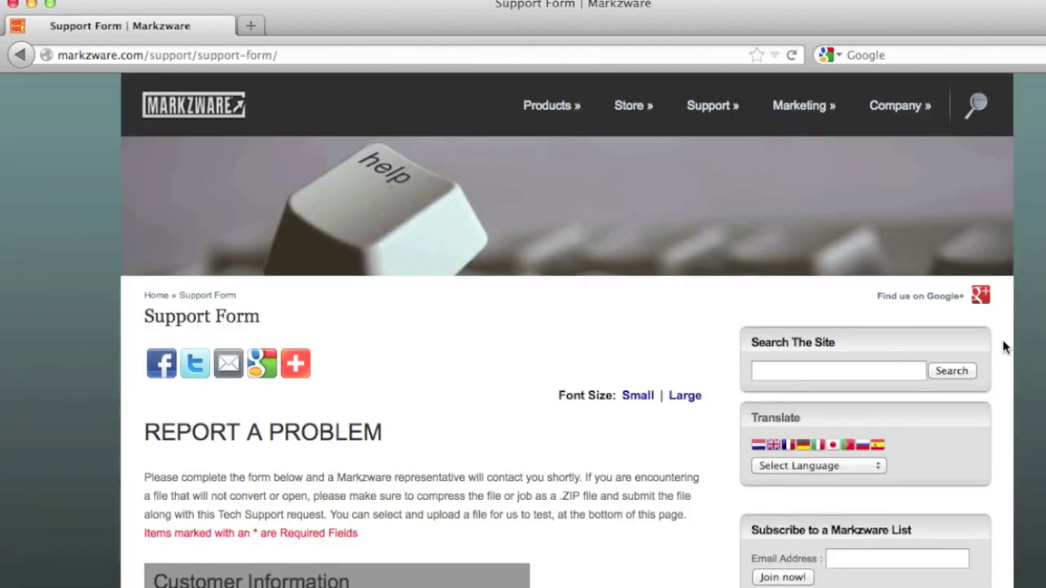
scroll(523, 327, down, 10)
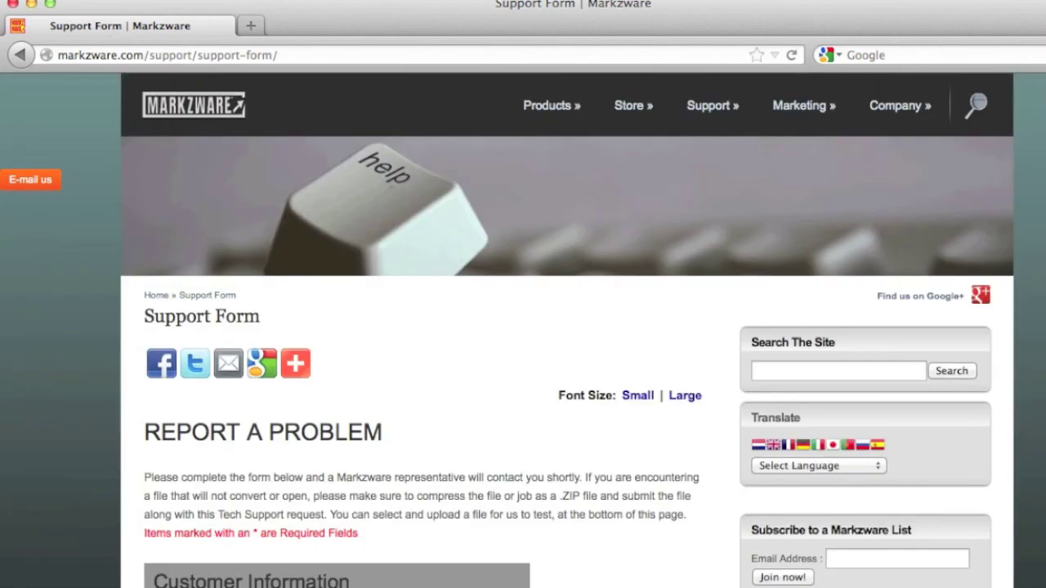
Close the Markzware website and discard the converted October-fix layout without saving.
click(14, 6)
click(140, 7)
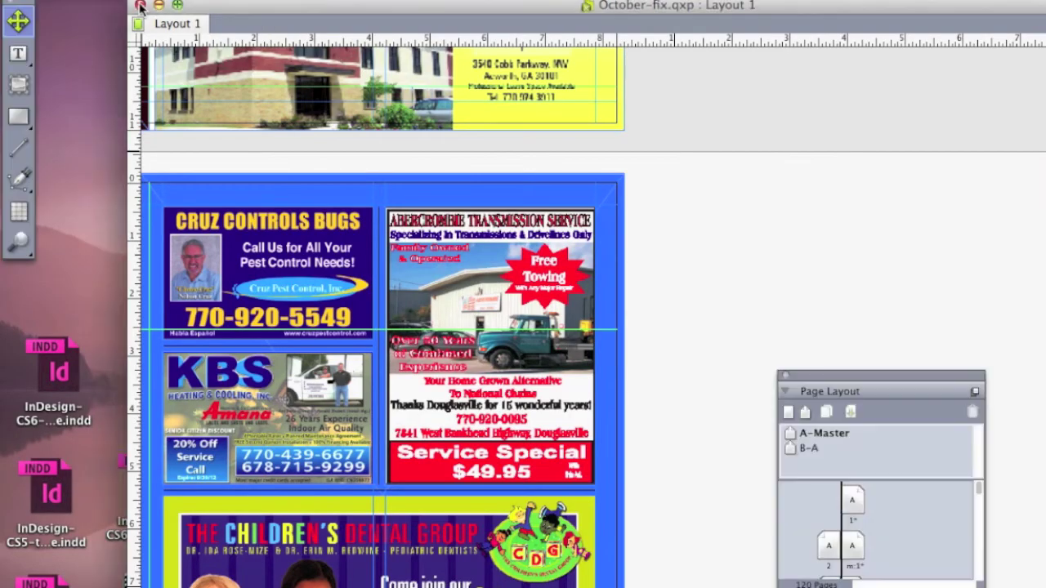
click(590, 196)
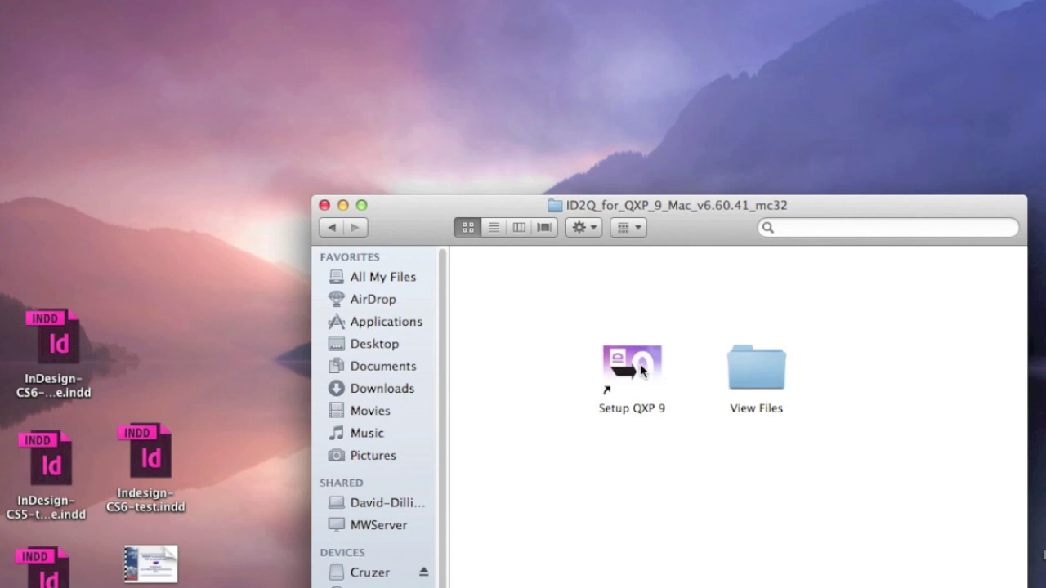
Show the Get Info window for ID2Qv6_Q9.xnt in the View Files > PlugIns folder.
double_click(745, 369)
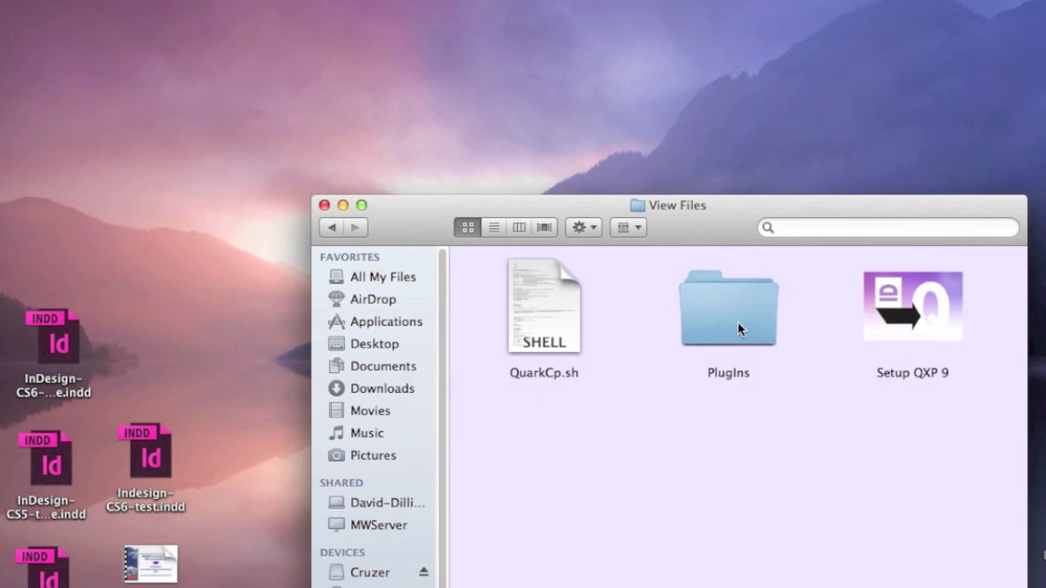
double_click(737, 329)
drag(523, 286, 696, 377)
click(723, 374)
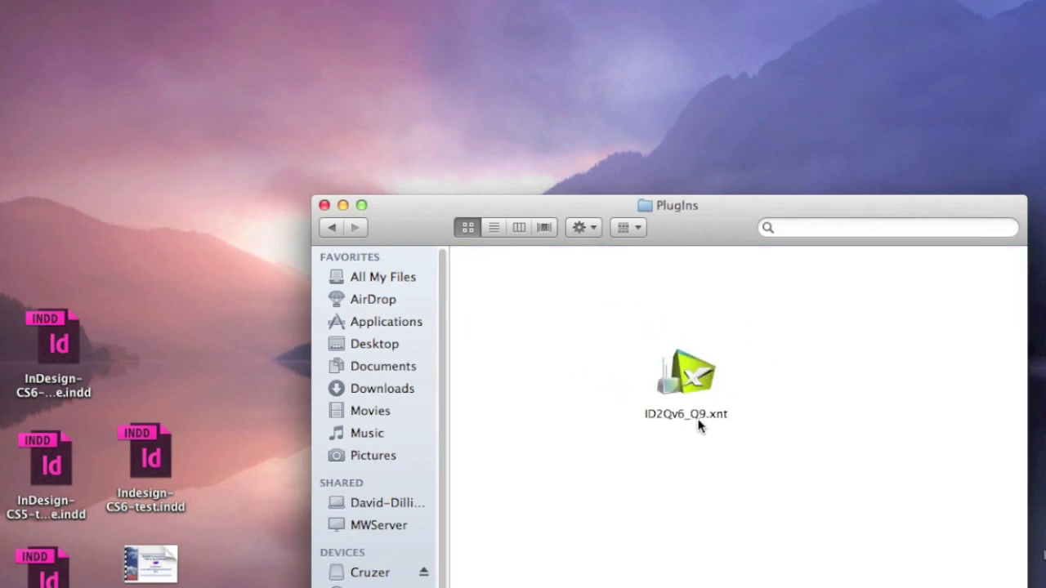
click(693, 377)
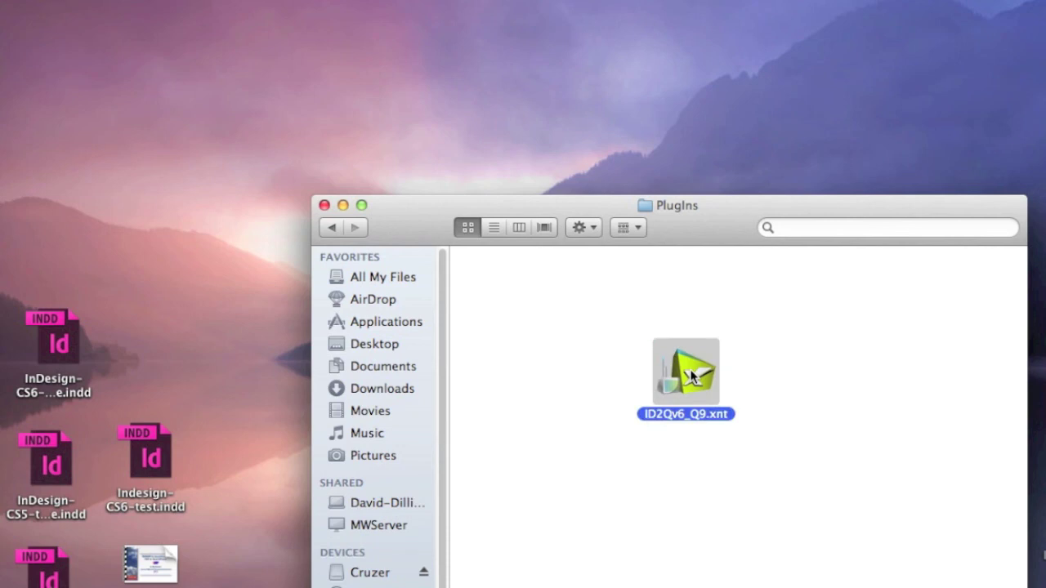
click(115, 0)
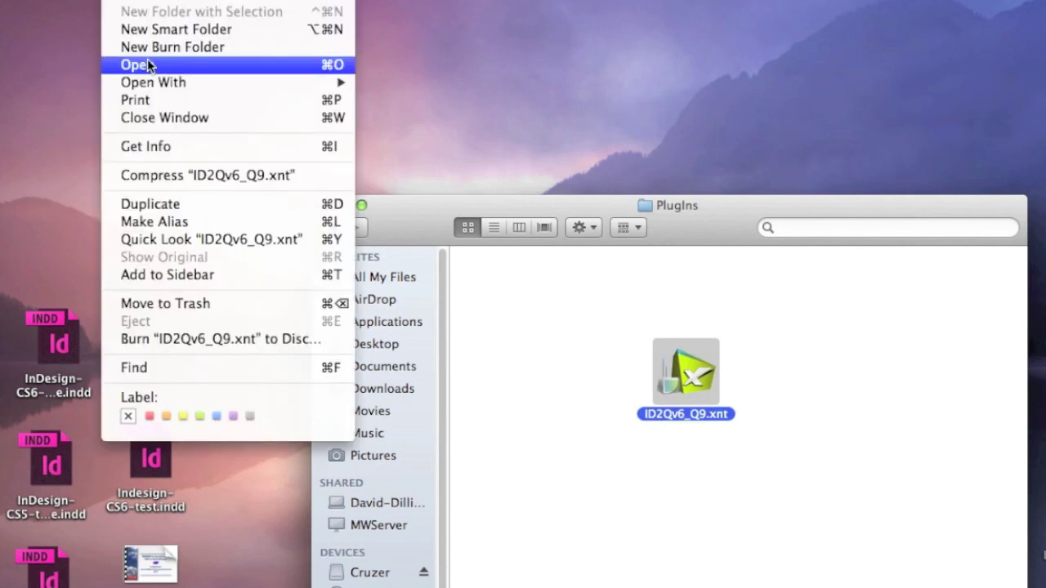
click(172, 141)
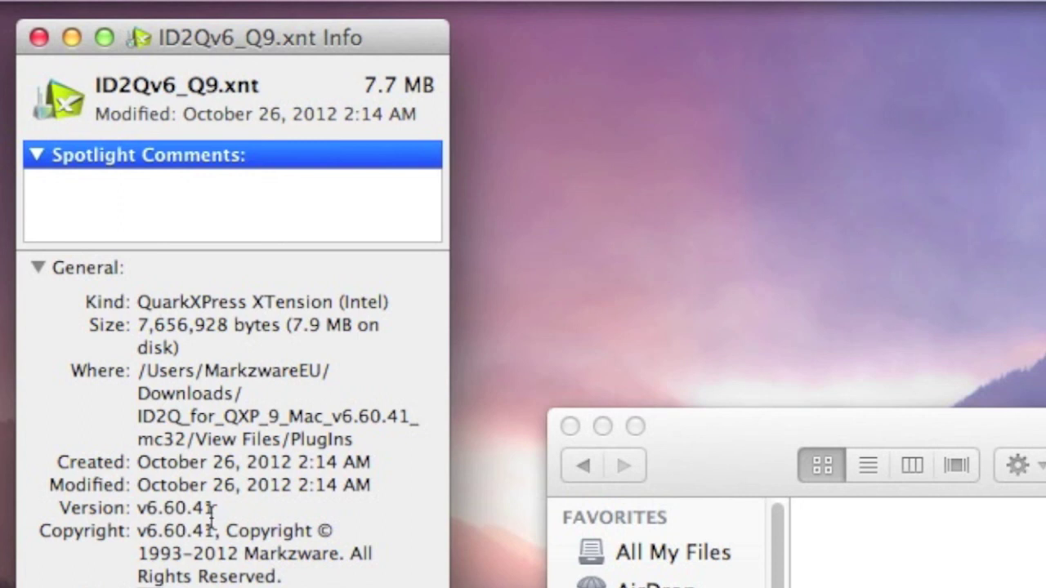
Highlight the ID2Q XTension's version number v6.60.41 in the Info window.
drag(214, 508, 141, 502)
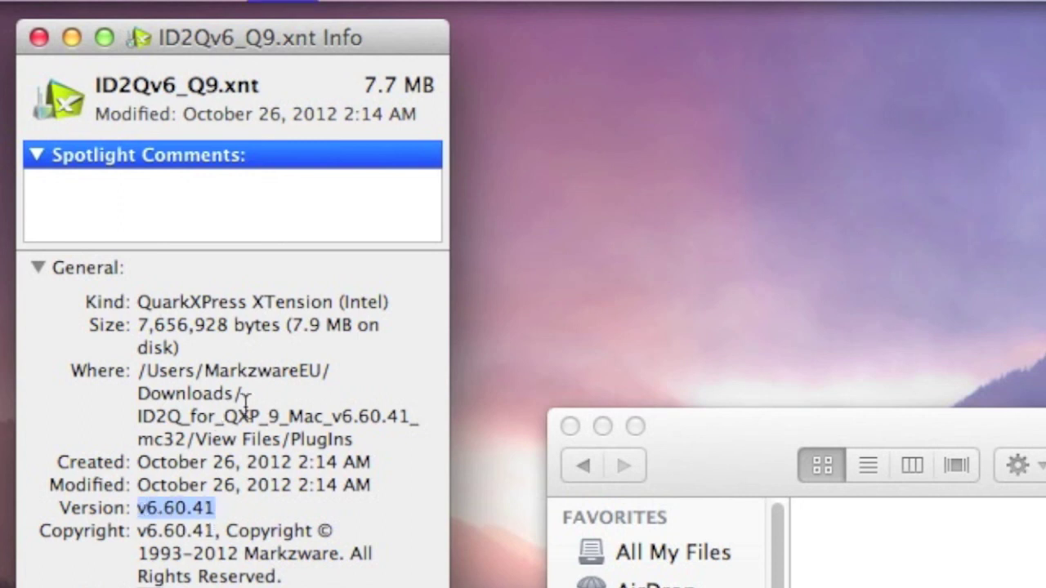